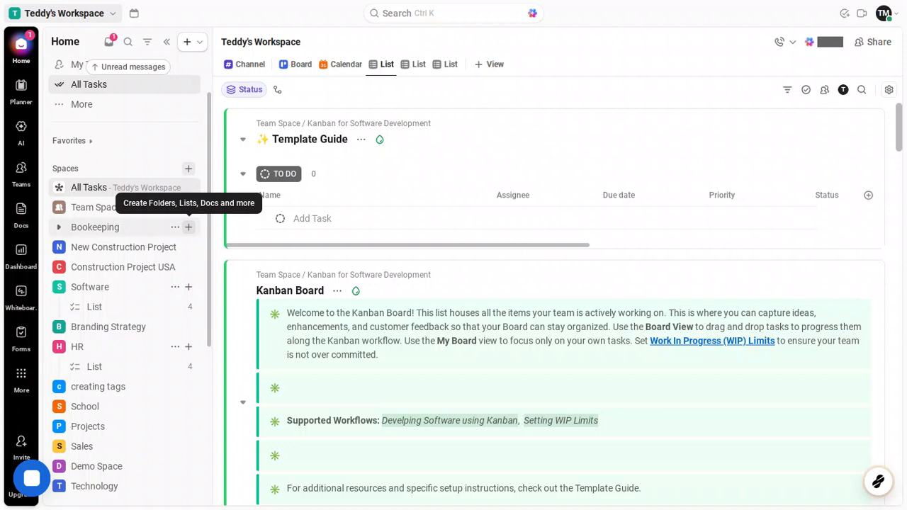
Create a new form in the Bookeeping space using the Order Form template
{"action": "left_click", "coordinate": [189, 227]}
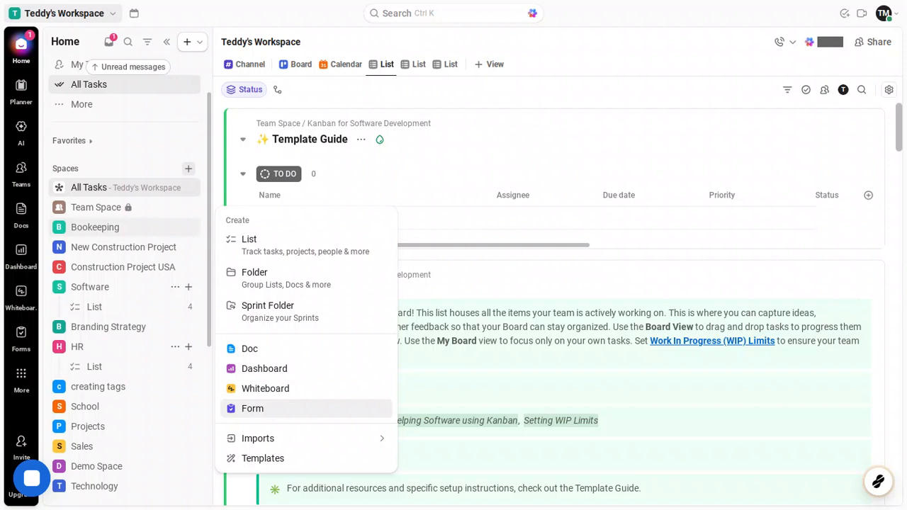
{"action": "left_click", "coordinate": [293, 414]}
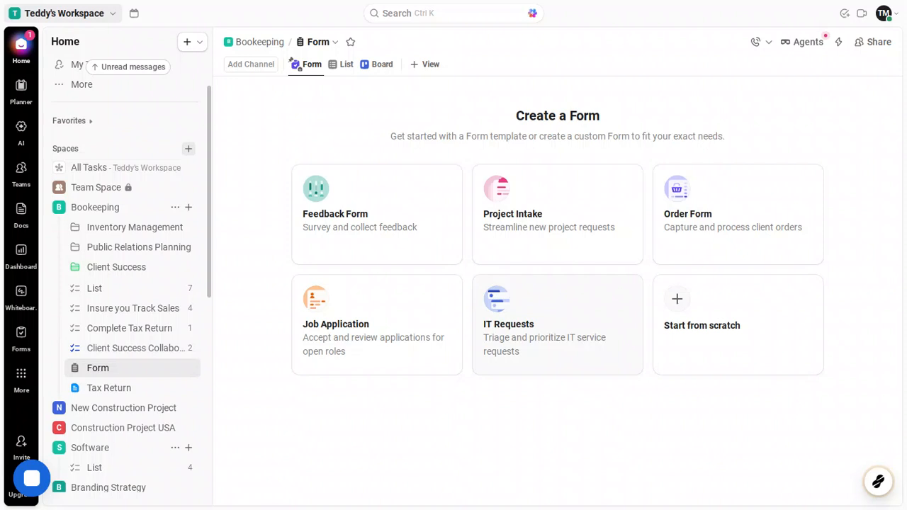
{"action": "left_click", "coordinate": [674, 253]}
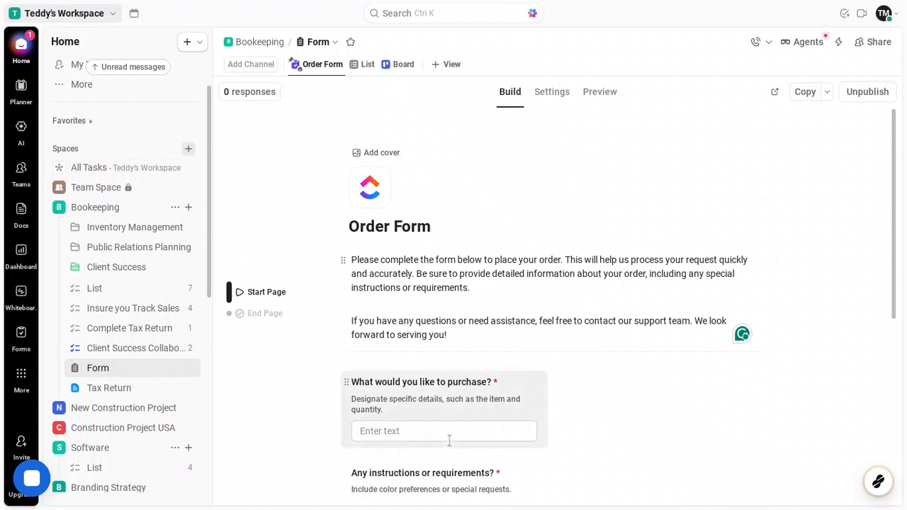
Examine the order form's questions from start to end, opening "What would you like to purchase?" for editing
{"action": "scroll", "coordinate": [450, 441], "scroll_direction": "down", "scroll_amount": 1}
{"action": "scroll", "coordinate": [449, 441], "scroll_direction": "up", "scroll_amount": 1}
{"action": "scroll", "coordinate": [449, 441], "scroll_direction": "down", "scroll_amount": 2}
{"action": "scroll", "coordinate": [449, 441], "scroll_direction": "down", "scroll_amount": 3}
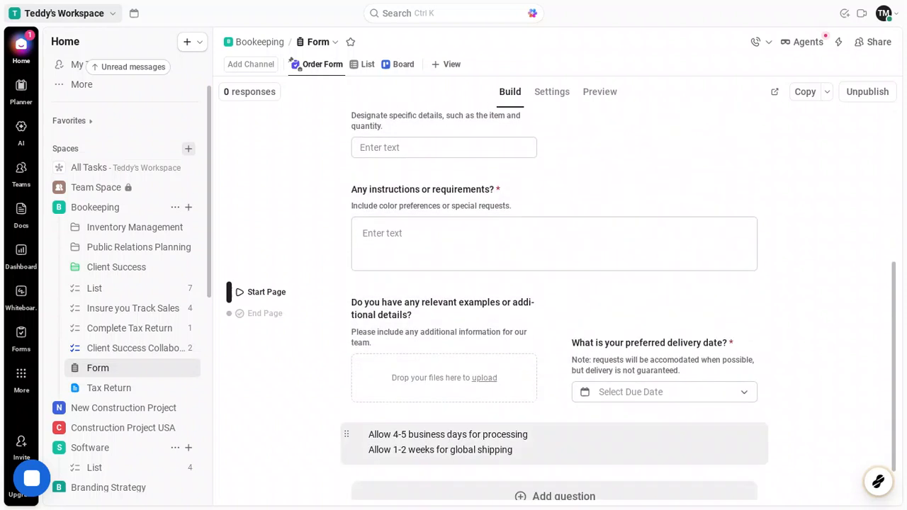
{"action": "scroll", "coordinate": [449, 440], "scroll_direction": "up", "scroll_amount": 1}
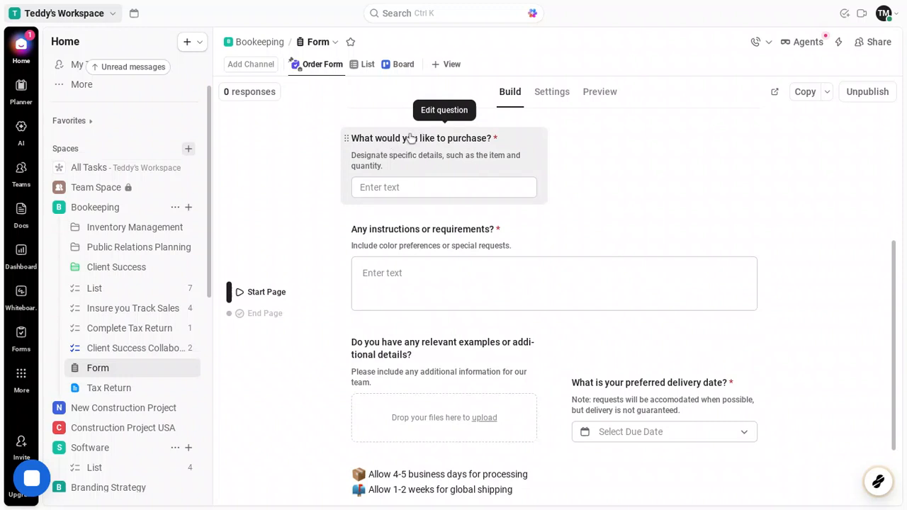
{"action": "left_click", "coordinate": [398, 189]}
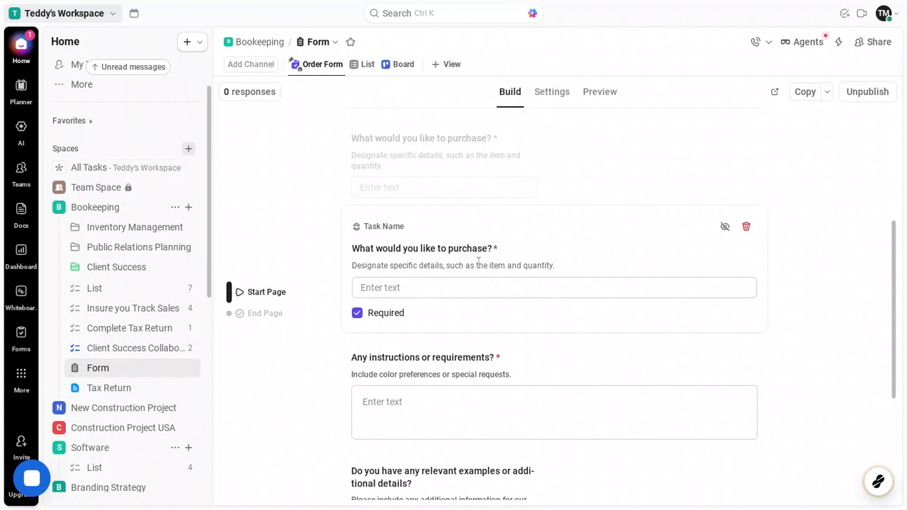
{"action": "scroll", "coordinate": [479, 261], "scroll_direction": "down", "scroll_amount": 3}
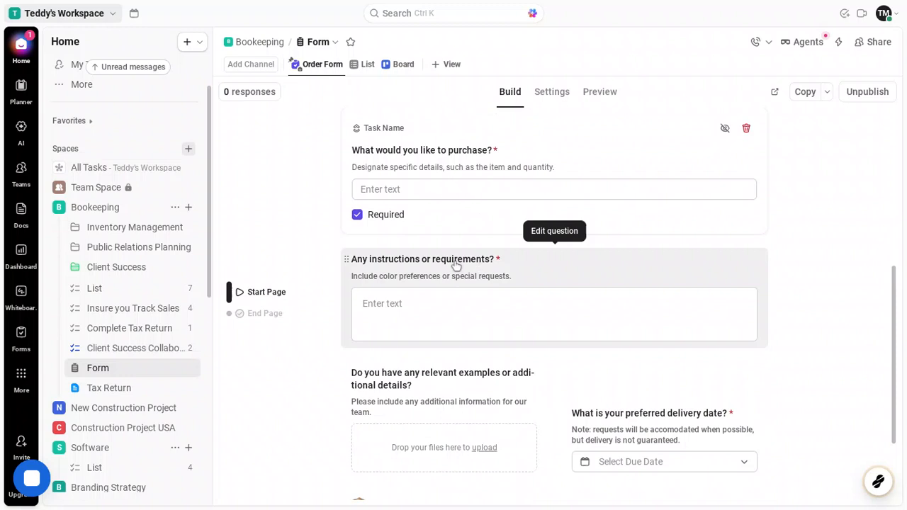
{"action": "scroll", "coordinate": [467, 264], "scroll_direction": "down", "scroll_amount": 3}
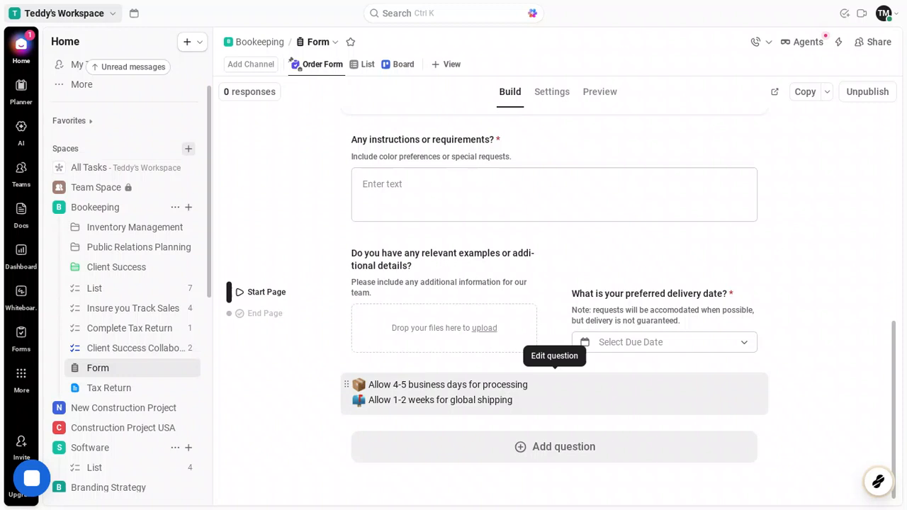
{"action": "scroll", "coordinate": [555, 383], "scroll_direction": "up", "scroll_amount": 5}
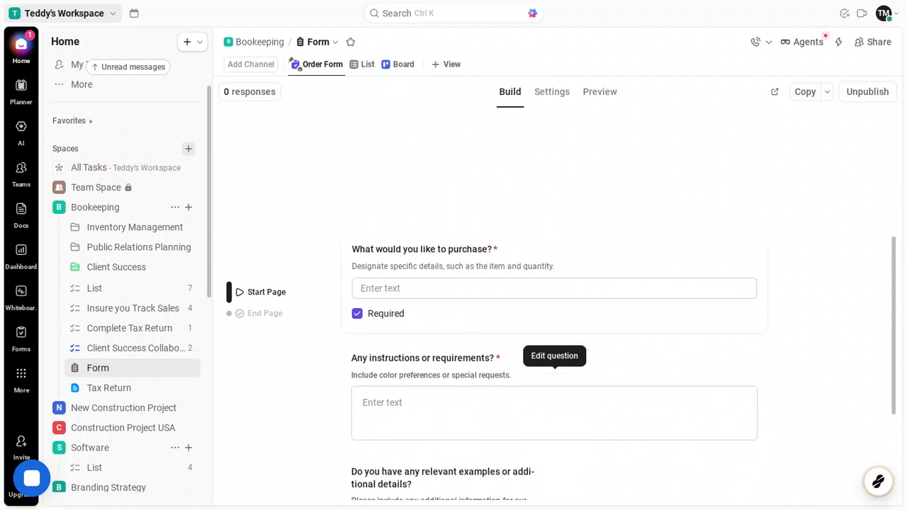
{"action": "scroll", "coordinate": [555, 333], "scroll_direction": "up", "scroll_amount": 2}
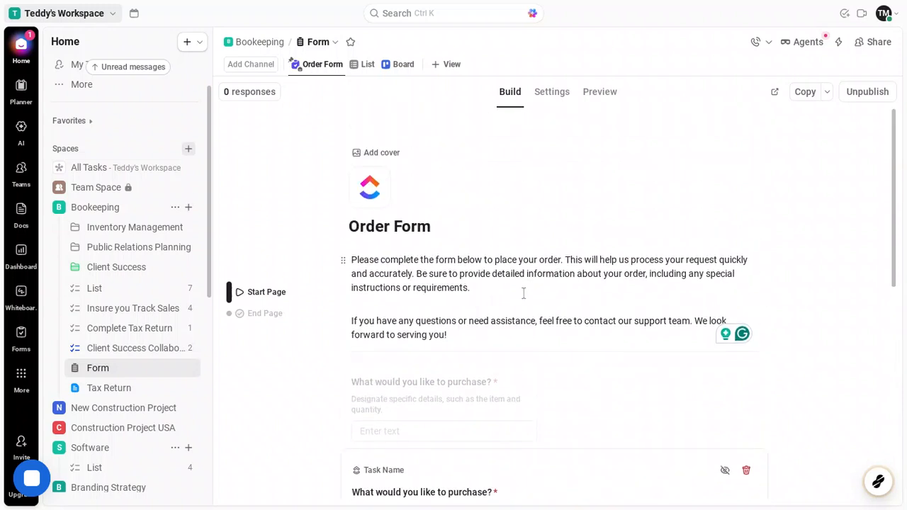
Try to set a task assignee in the order form's settings and review the submission, layout and color options
{"action": "left_click", "coordinate": [552, 93]}
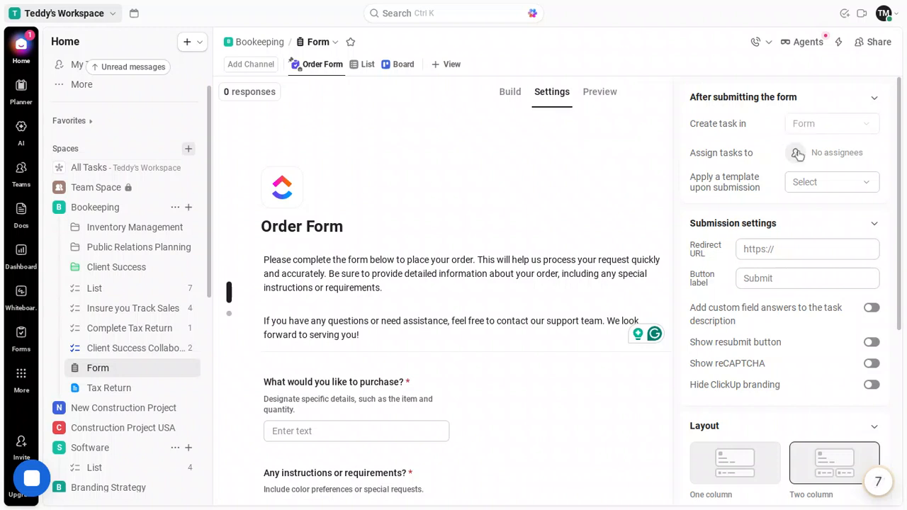
{"action": "left_click", "coordinate": [797, 154]}
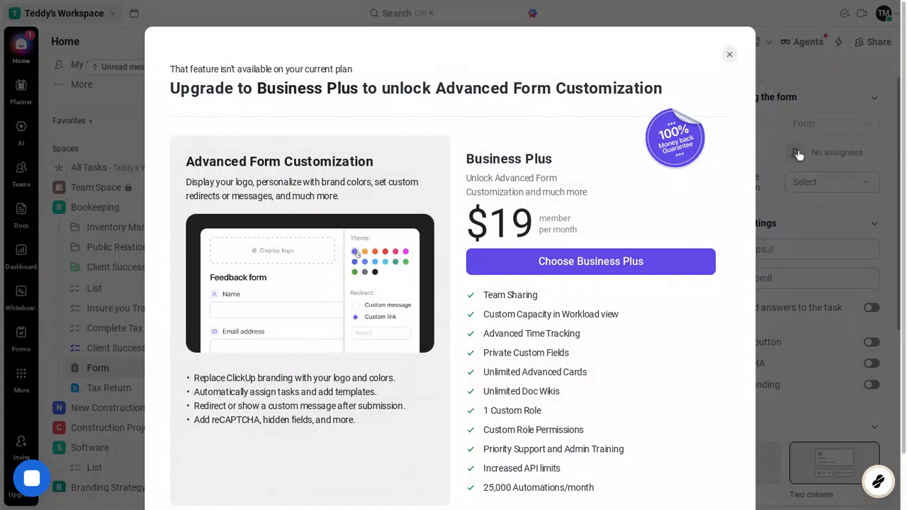
{"action": "left_click", "coordinate": [730, 57]}
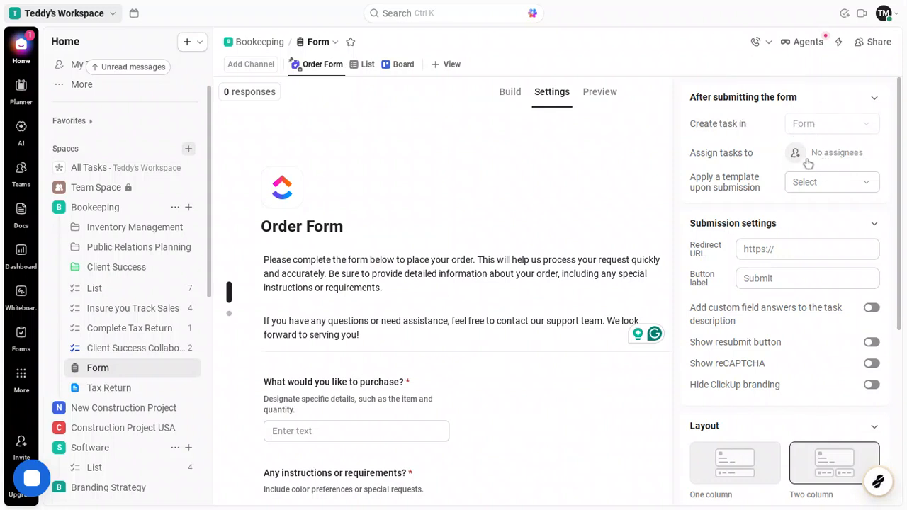
{"action": "scroll", "coordinate": [808, 163], "scroll_direction": "down", "scroll_amount": 2}
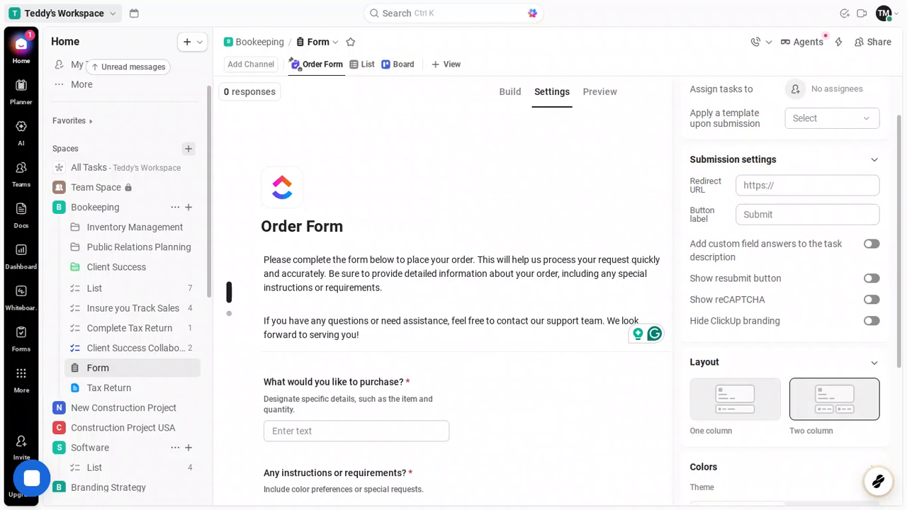
{"action": "scroll", "coordinate": [793, 290], "scroll_direction": "down", "scroll_amount": 5}
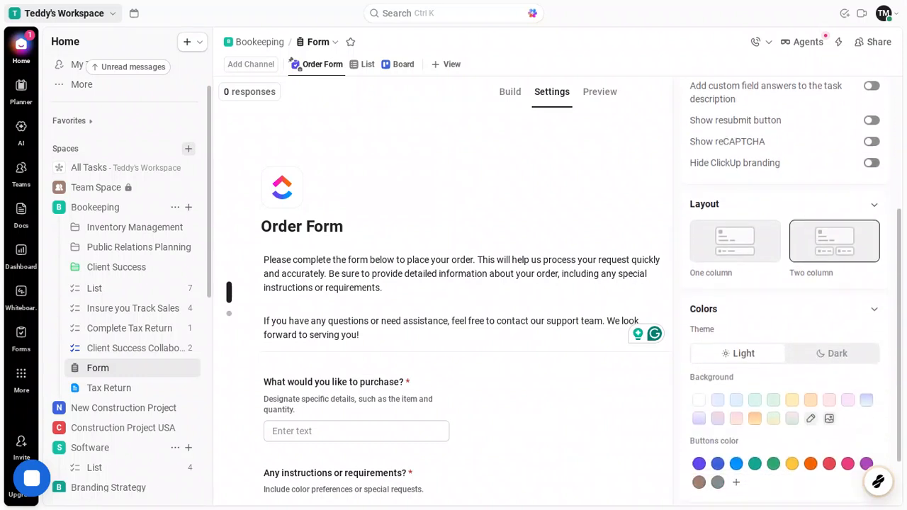
{"action": "scroll", "coordinate": [793, 291], "scroll_direction": "down", "scroll_amount": 2}
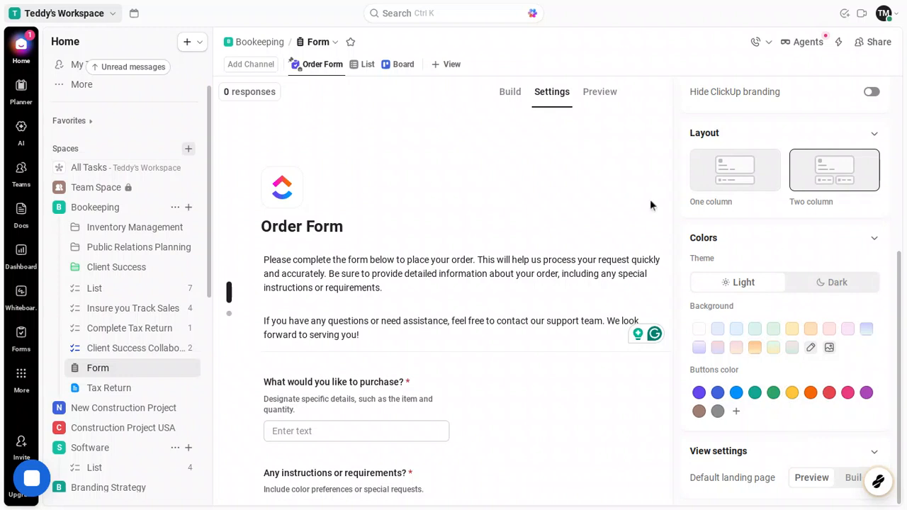
Preview the whole order form and try to submit it with its required fields left empty
{"action": "left_click", "coordinate": [605, 94]}
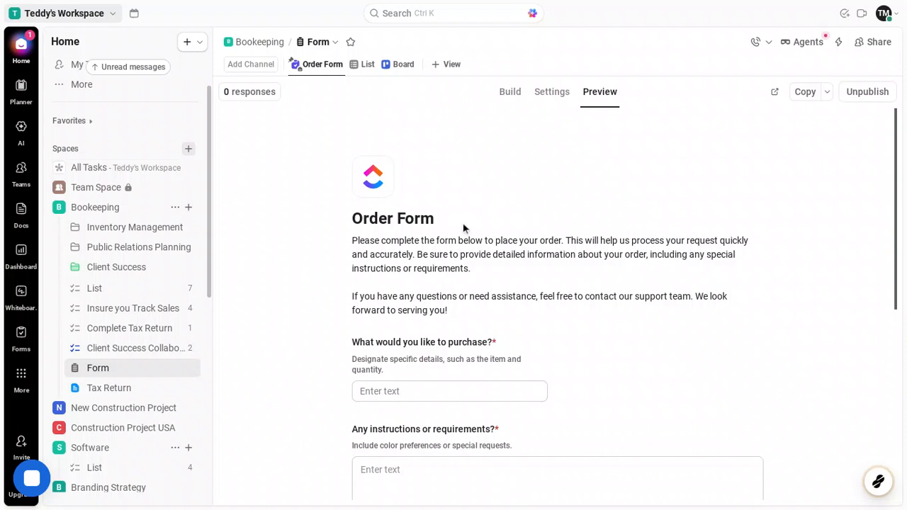
{"action": "scroll", "coordinate": [463, 223], "scroll_direction": "down", "scroll_amount": 3}
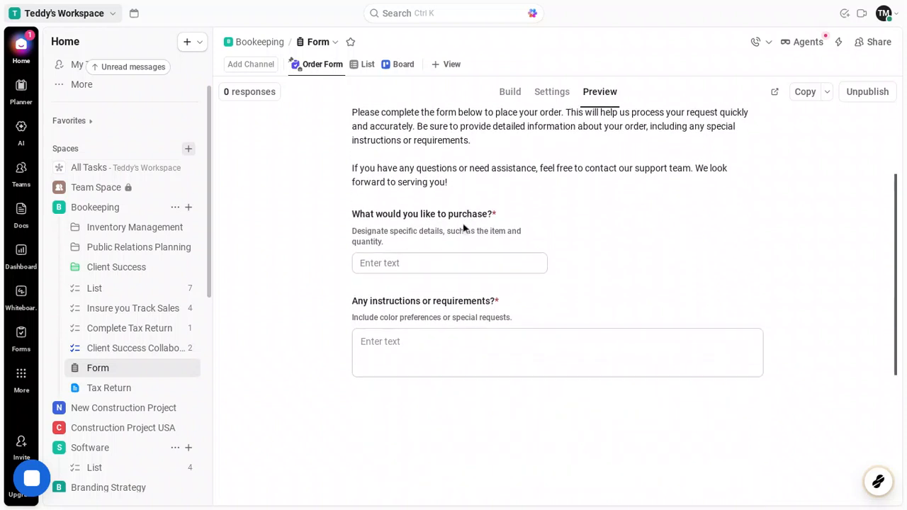
{"action": "scroll", "coordinate": [463, 223], "scroll_direction": "down", "scroll_amount": 1}
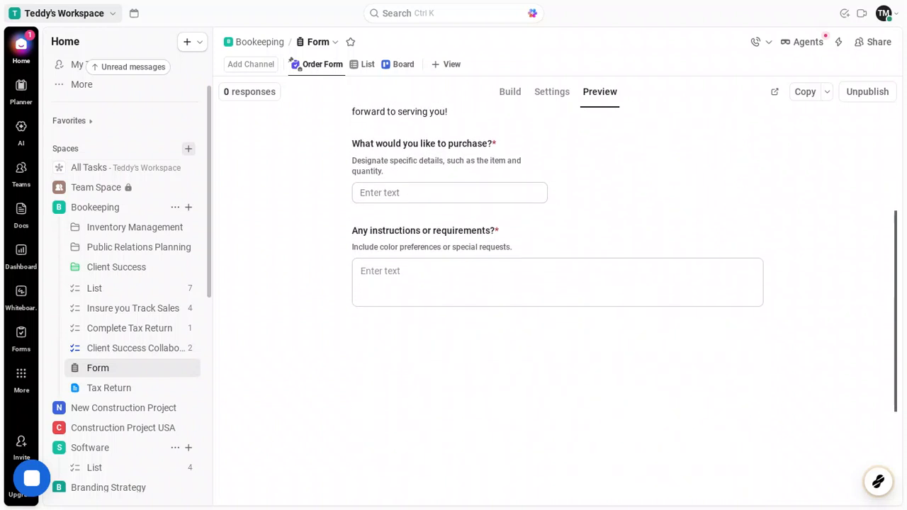
{"action": "scroll", "coordinate": [557, 284], "scroll_direction": "down", "scroll_amount": 2}
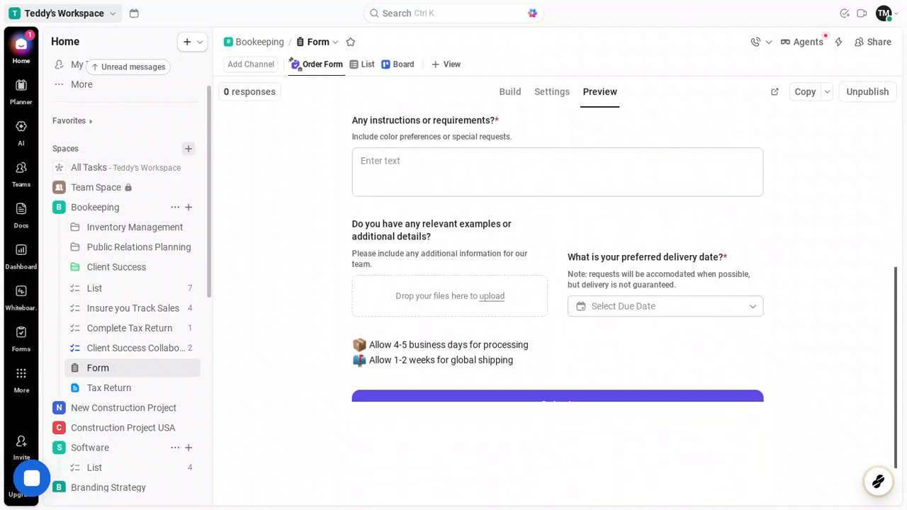
{"action": "scroll", "coordinate": [557, 284], "scroll_direction": "down", "scroll_amount": 1}
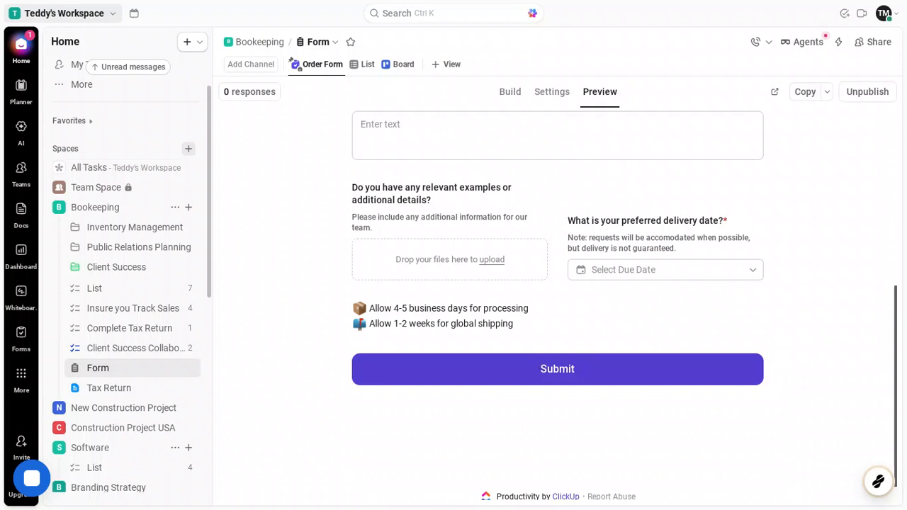
{"action": "left_click", "coordinate": [537, 362]}
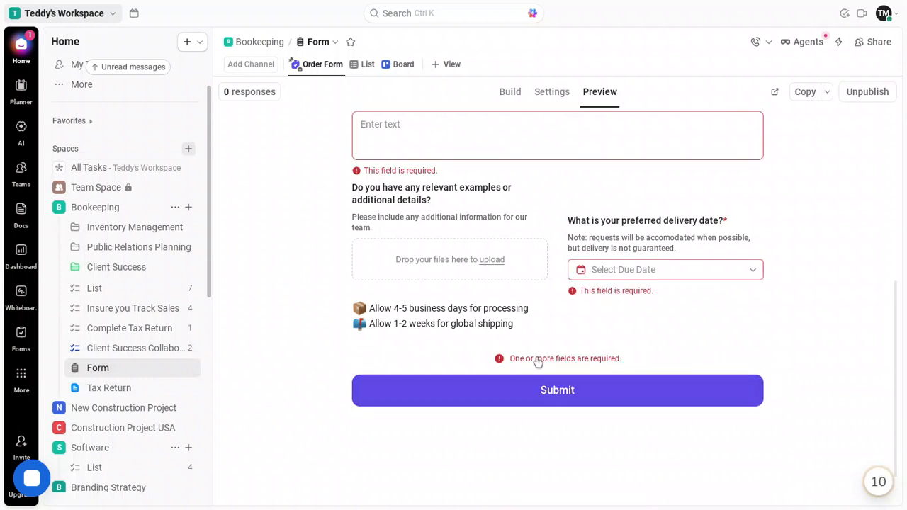
Set the preferred delivery date to Feb 10, 2026 and enter "New Stock" as the item to purchase
{"action": "left_click", "coordinate": [627, 273]}
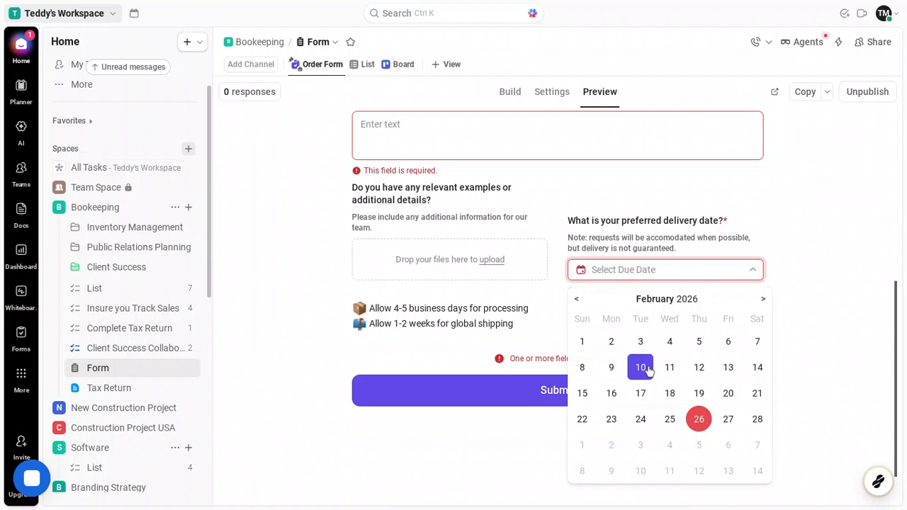
{"action": "left_click", "coordinate": [648, 370]}
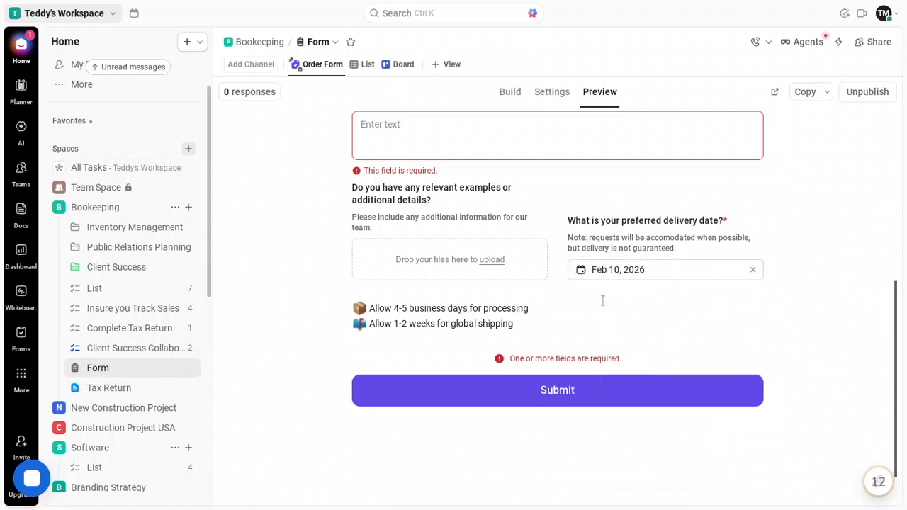
{"action": "scroll", "coordinate": [500, 239], "scroll_direction": "up", "scroll_amount": 3}
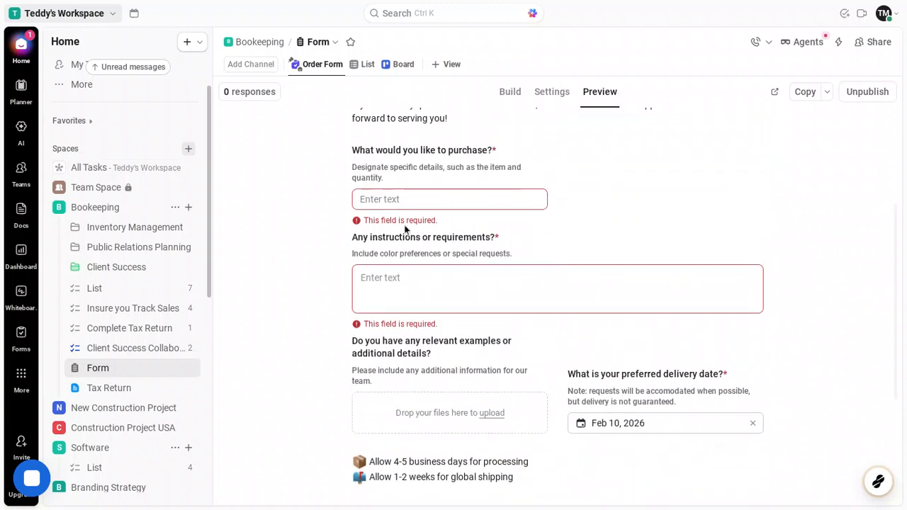
{"action": "scroll", "coordinate": [461, 201], "scroll_direction": "up", "scroll_amount": 3}
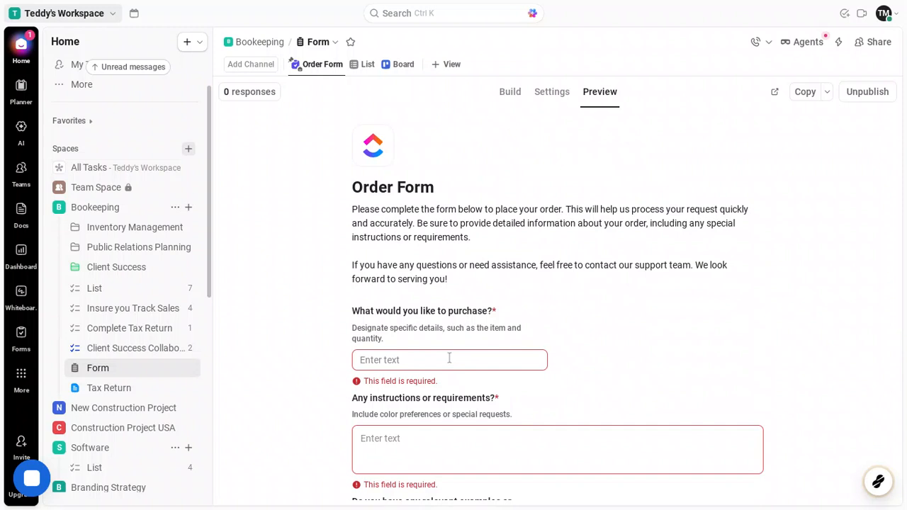
{"action": "left_click", "coordinate": [449, 360]}
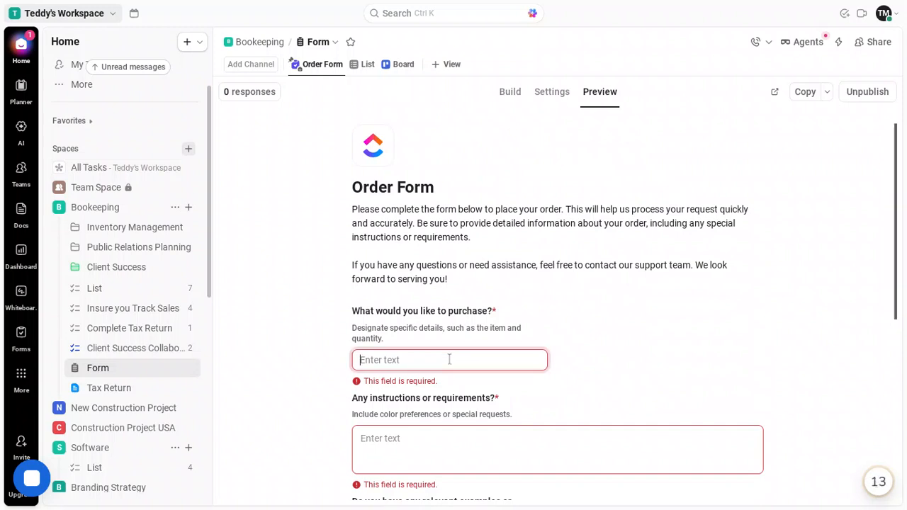
{"action": "type", "text": "New"}
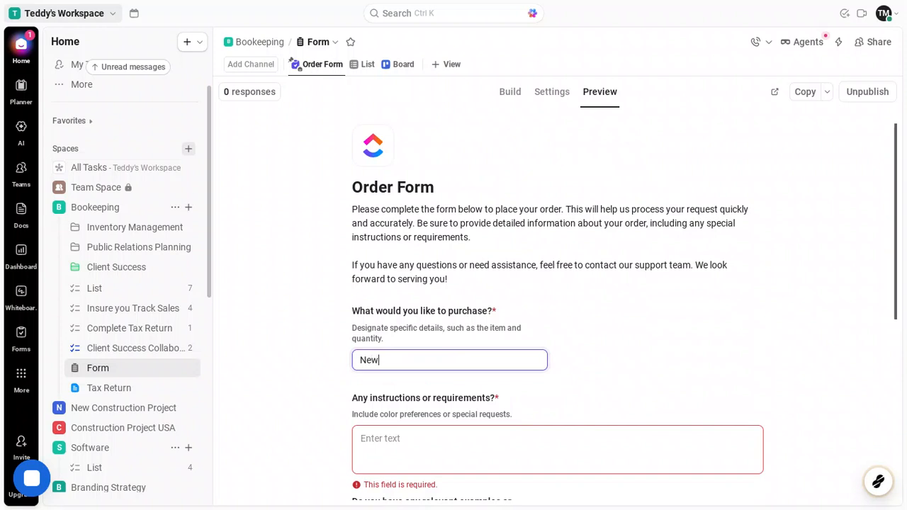
{"action": "type", "text": " Stock"}
Enter "Blue Color" as the answer to the instructions or requirements question
{"action": "left_click", "coordinate": [440, 448]}
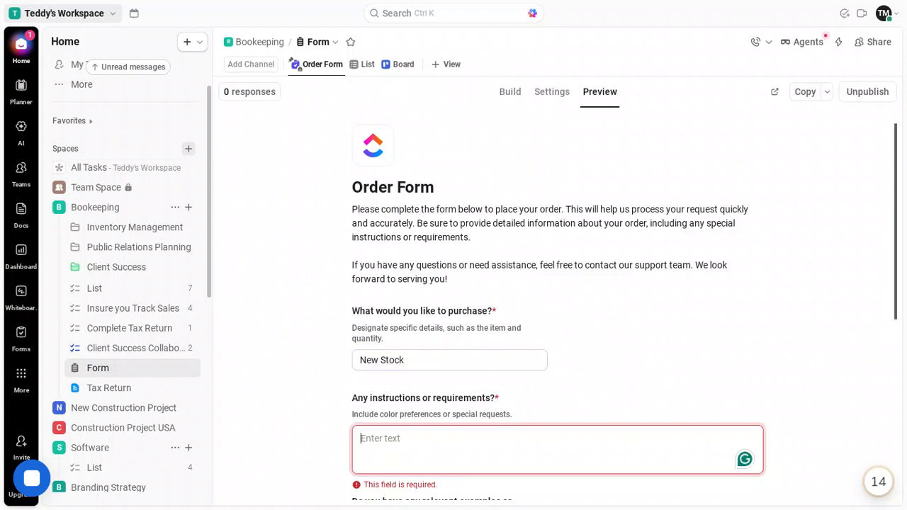
{"action": "type", "text": "Blu"}
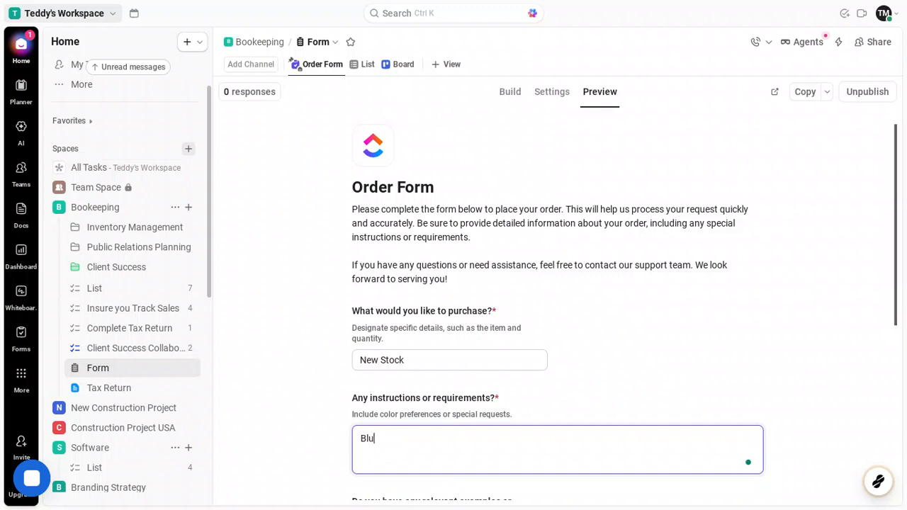
{"action": "type", "text": "e Color"}
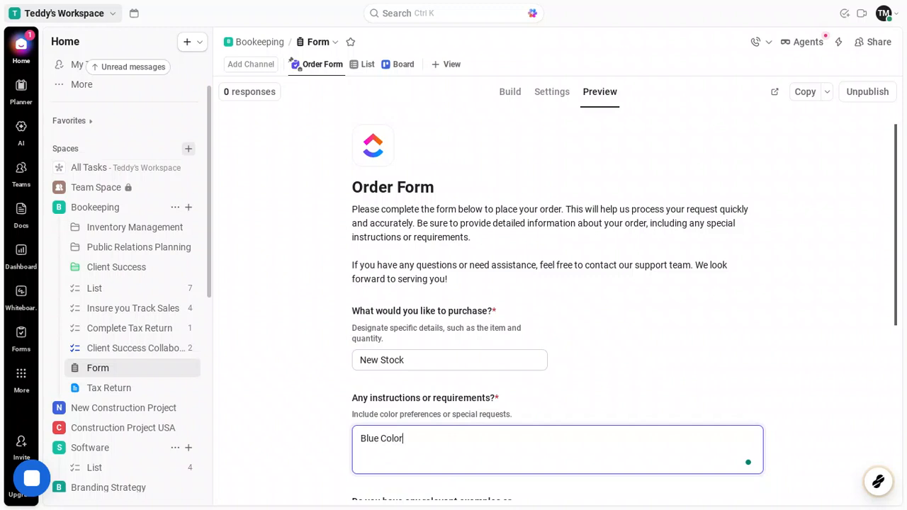